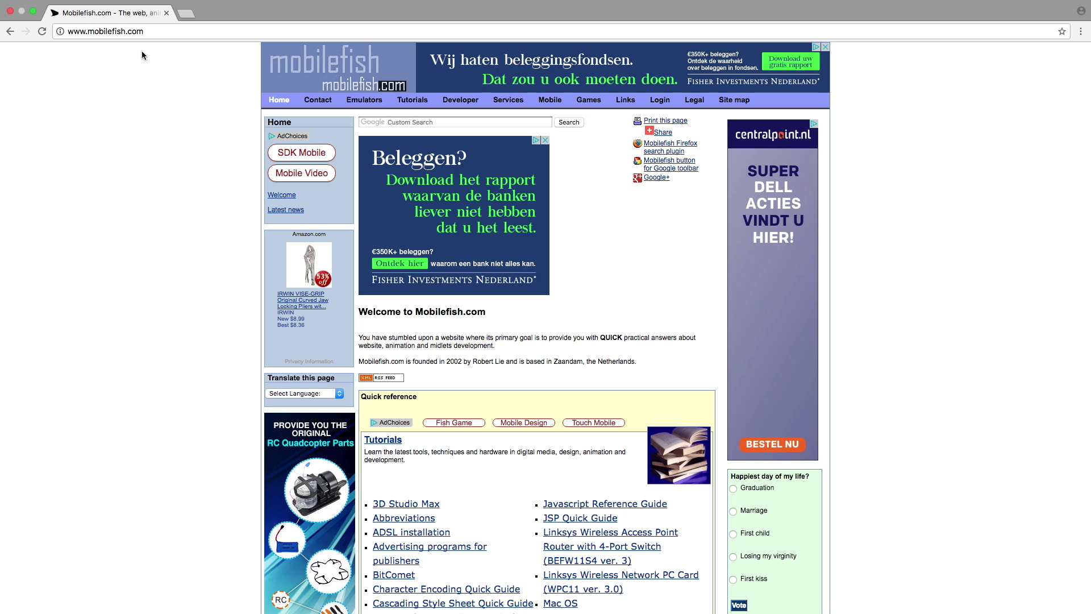
- Open the Cryptocurrency address generator from Services > Blockchain and cryptocurrency tools in a new tab
{"action": "left_click", "coordinate": [513, 102]}
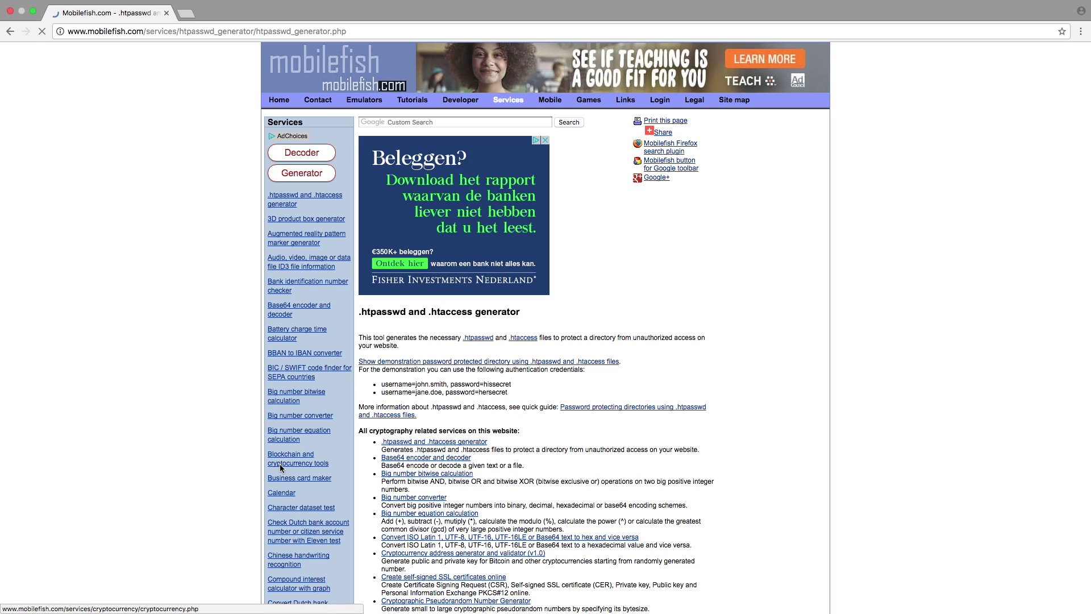
{"action": "left_click", "coordinate": [280, 465]}
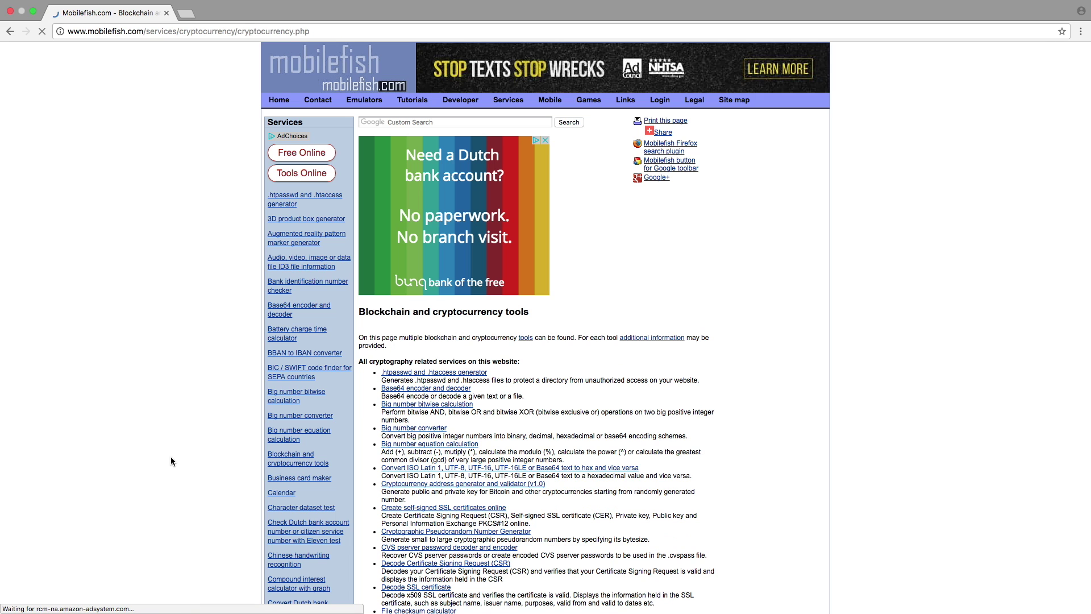
{"action": "scroll", "coordinate": [171, 458], "scroll_direction": "down", "scroll_amount": 7}
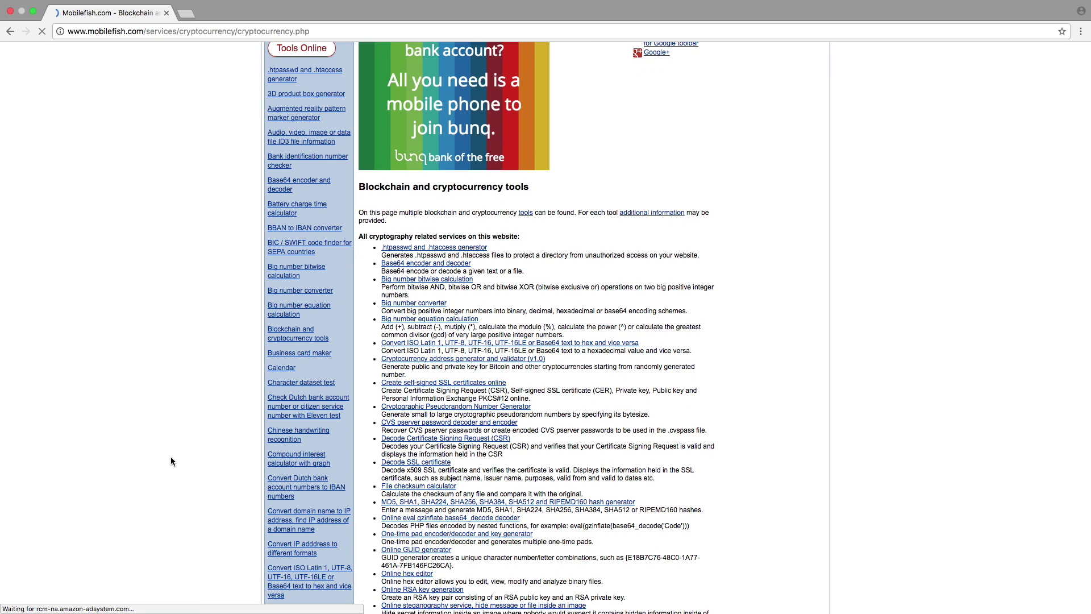
{"action": "scroll", "coordinate": [171, 461], "scroll_direction": "down", "scroll_amount": 3}
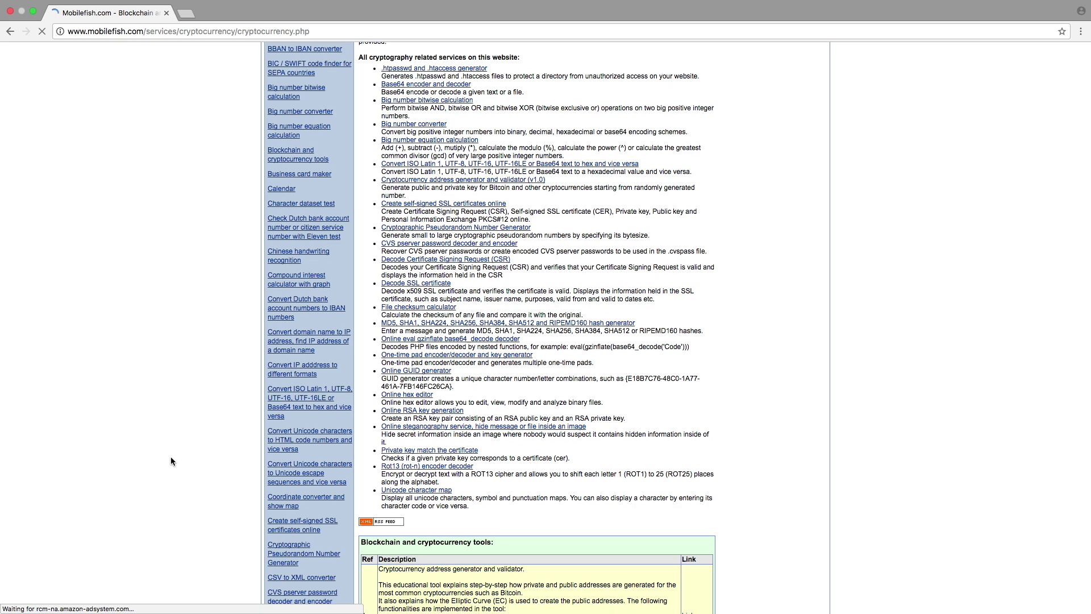
{"action": "scroll", "coordinate": [171, 461], "scroll_direction": "down", "scroll_amount": 6}
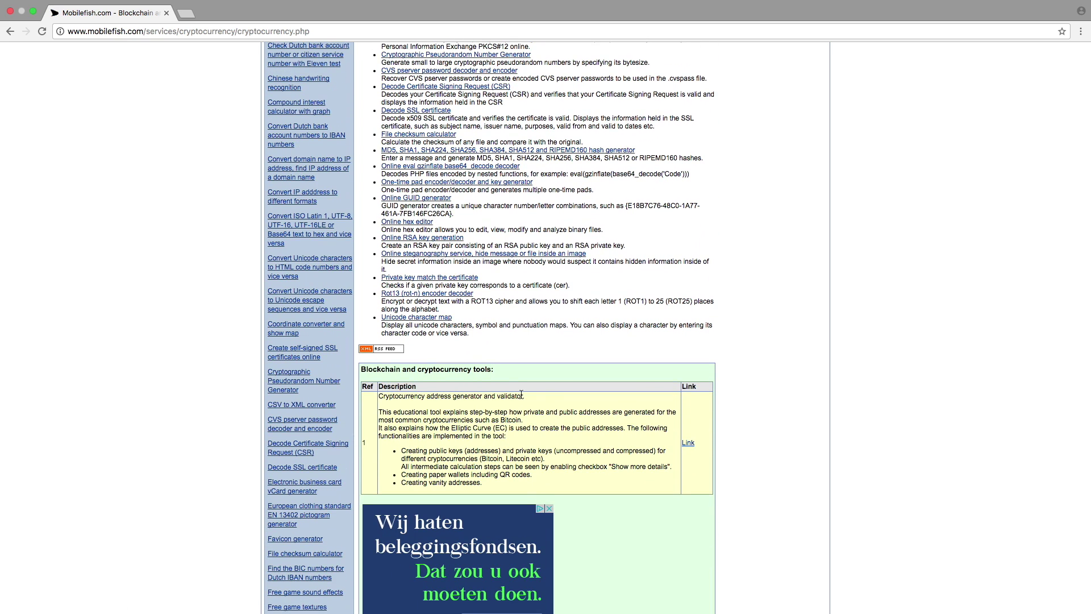
{"action": "left_click", "coordinate": [688, 443]}
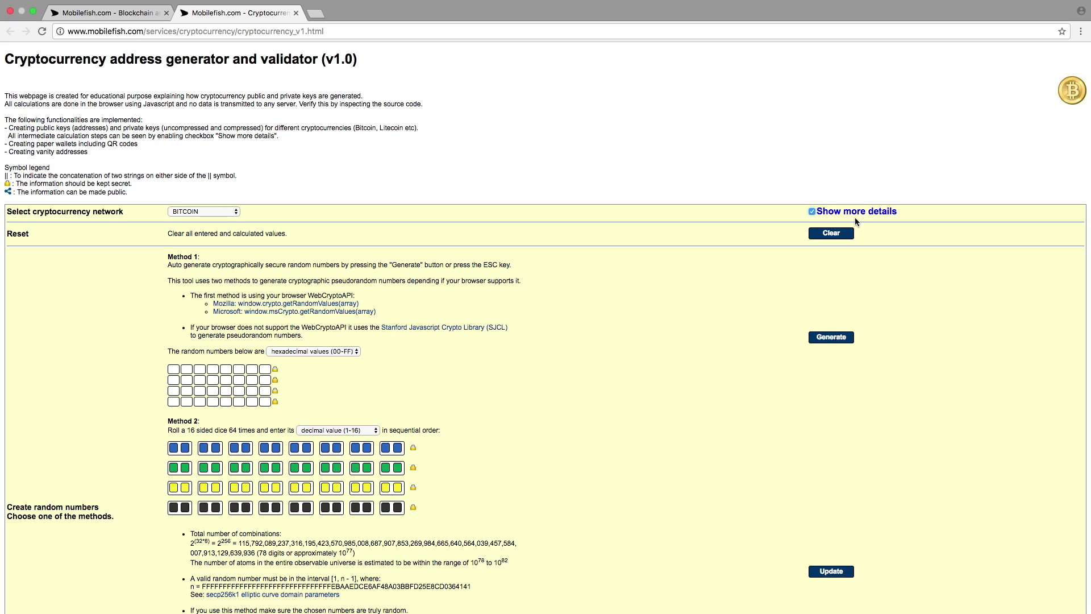
- Uncheck 'Show more details' and review the condensed random-number and key fields
{"action": "scroll", "coordinate": [652, 346], "scroll_direction": "down", "scroll_amount": 10}
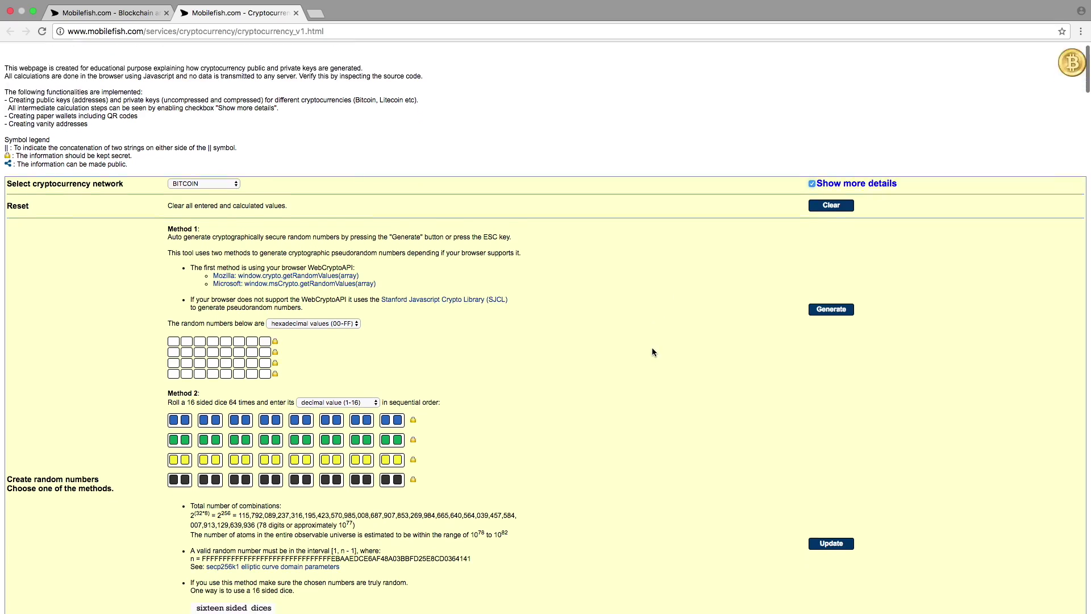
{"action": "scroll", "coordinate": [653, 351], "scroll_direction": "down", "scroll_amount": 5}
{"action": "scroll", "coordinate": [652, 352], "scroll_direction": "up", "scroll_amount": 20}
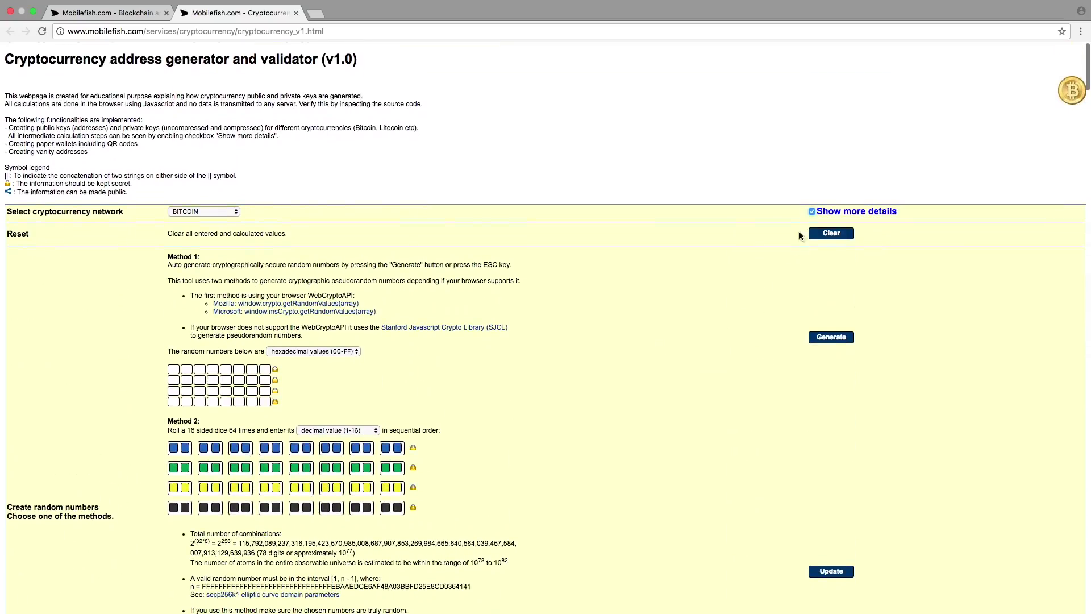
{"action": "left_click", "coordinate": [812, 212]}
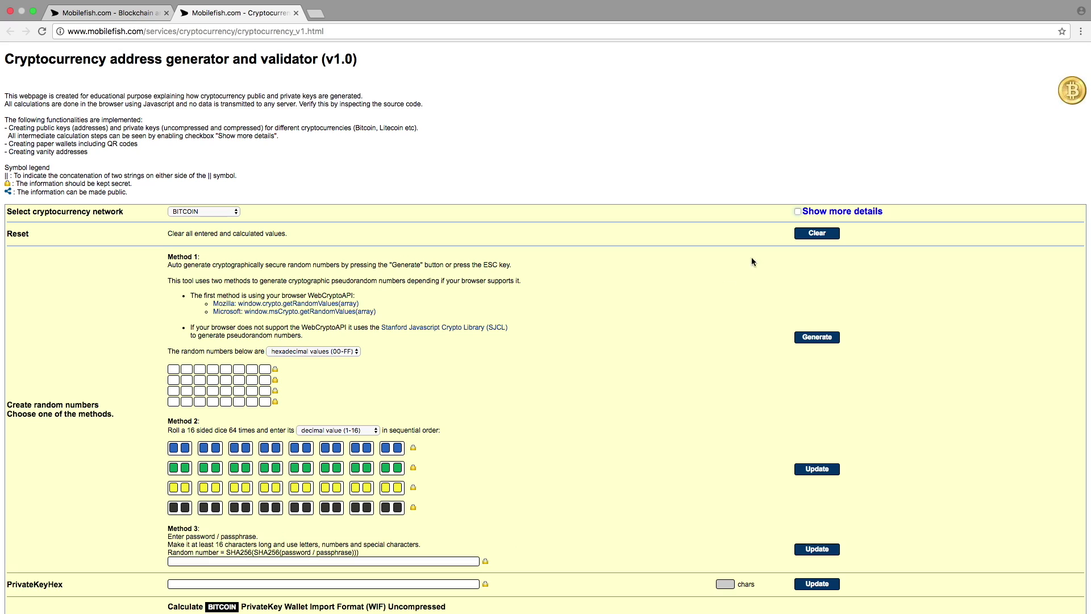
{"action": "scroll", "coordinate": [656, 349], "scroll_direction": "down", "scroll_amount": 10}
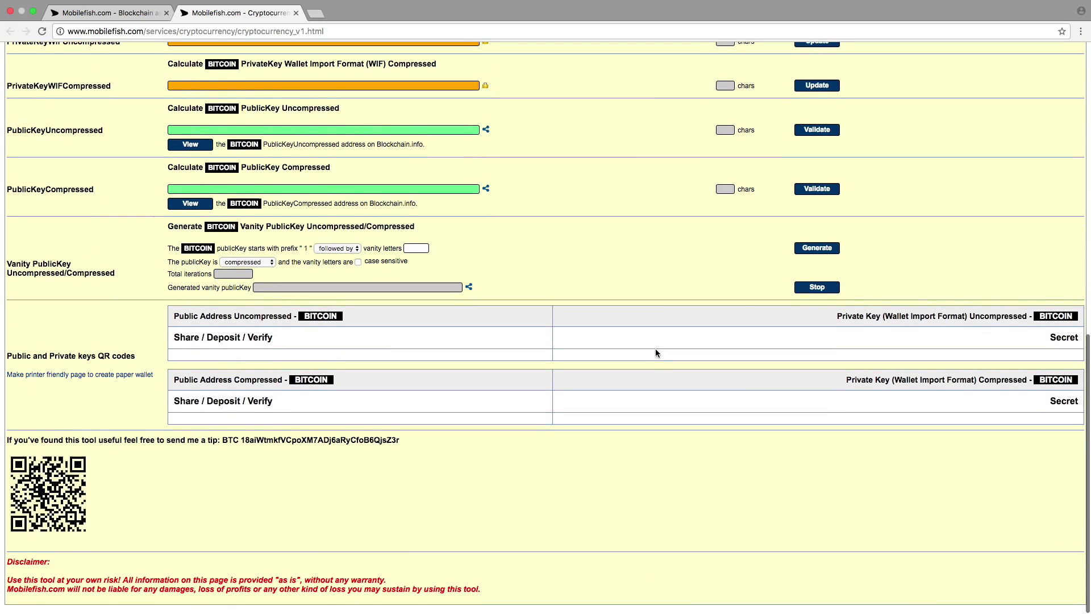
{"action": "scroll", "coordinate": [656, 349], "scroll_direction": "up", "scroll_amount": 8}
{"action": "scroll", "coordinate": [656, 349], "scroll_direction": "up", "scroll_amount": 2}
{"action": "scroll", "coordinate": [656, 349], "scroll_direction": "down", "scroll_amount": 5}
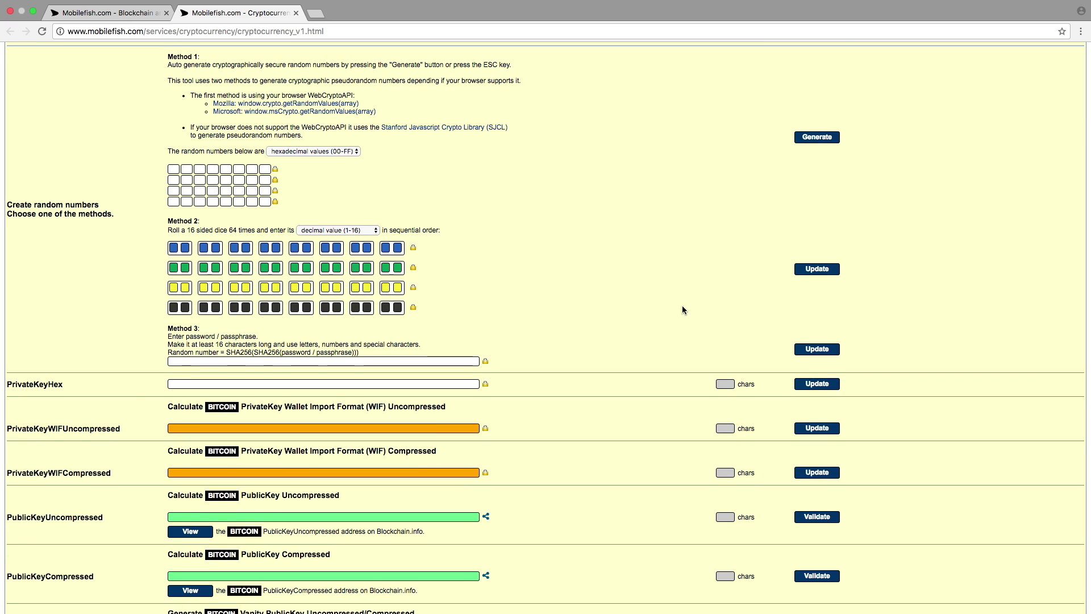
- Generate a new random private key with its WIF keys and Bitcoin addresses several times
{"action": "left_click", "coordinate": [818, 138]}
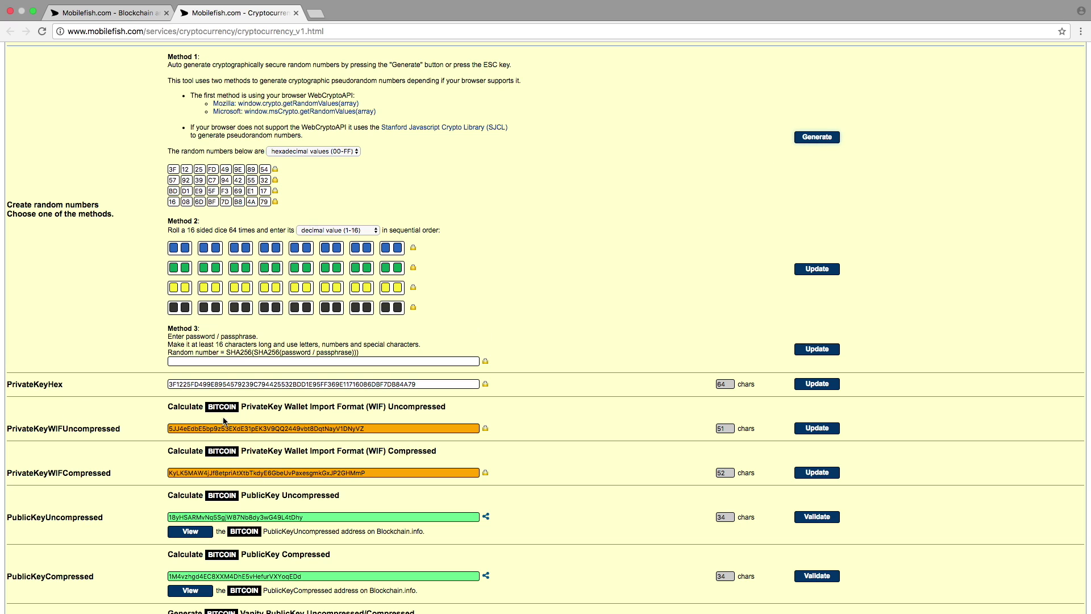
{"action": "left_click", "coordinate": [819, 140]}
{"action": "left_click", "coordinate": [819, 139]}
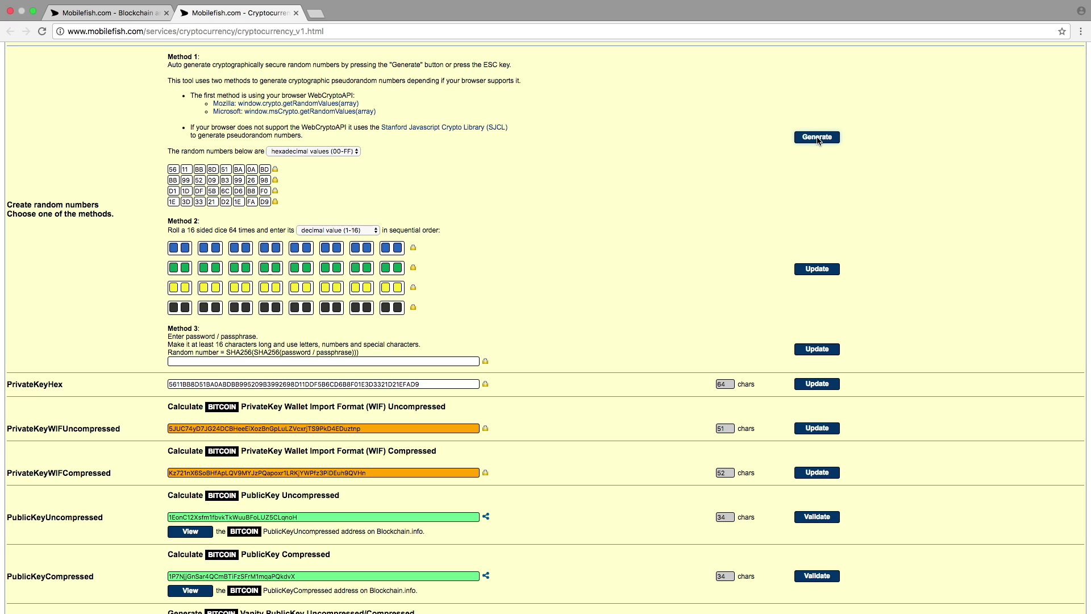
{"action": "left_click", "coordinate": [819, 139]}
{"action": "left_click", "coordinate": [818, 138]}
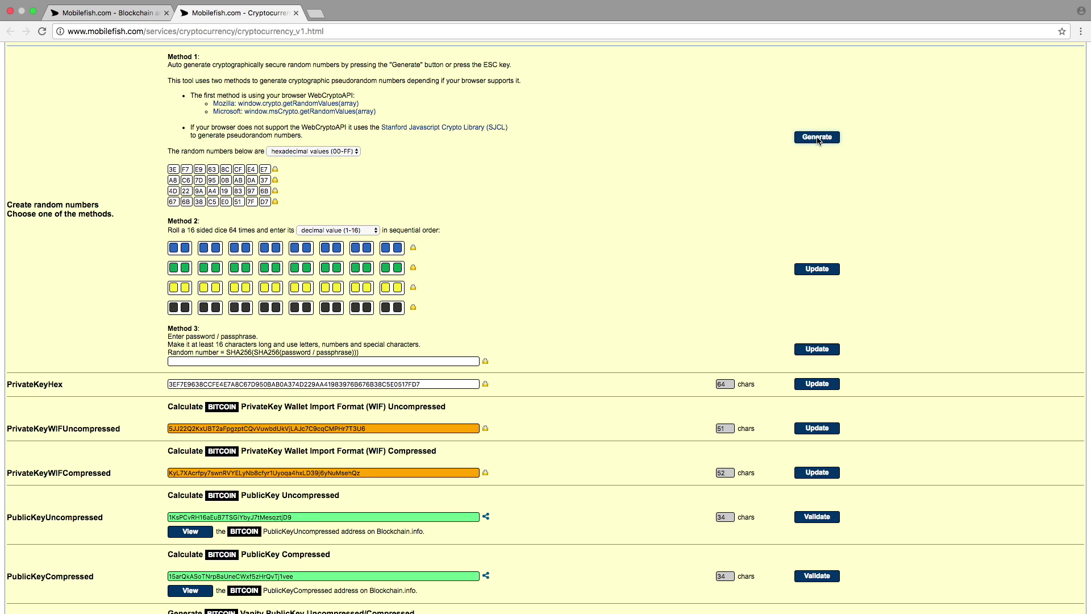
{"action": "left_click", "coordinate": [818, 138]}
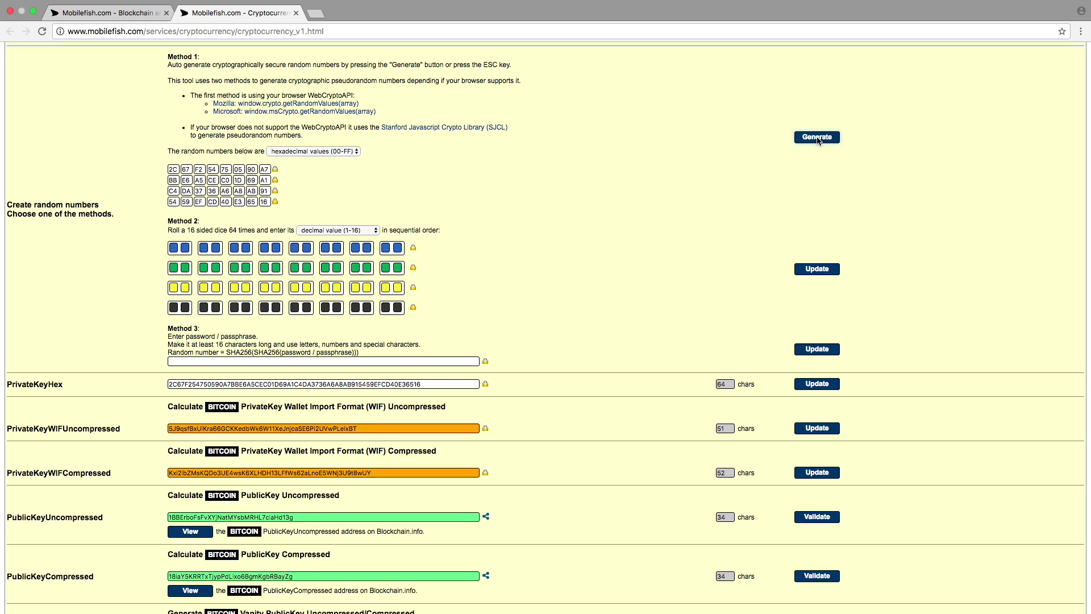
{"action": "scroll", "coordinate": [811, 165], "scroll_direction": "up", "scroll_amount": 5}
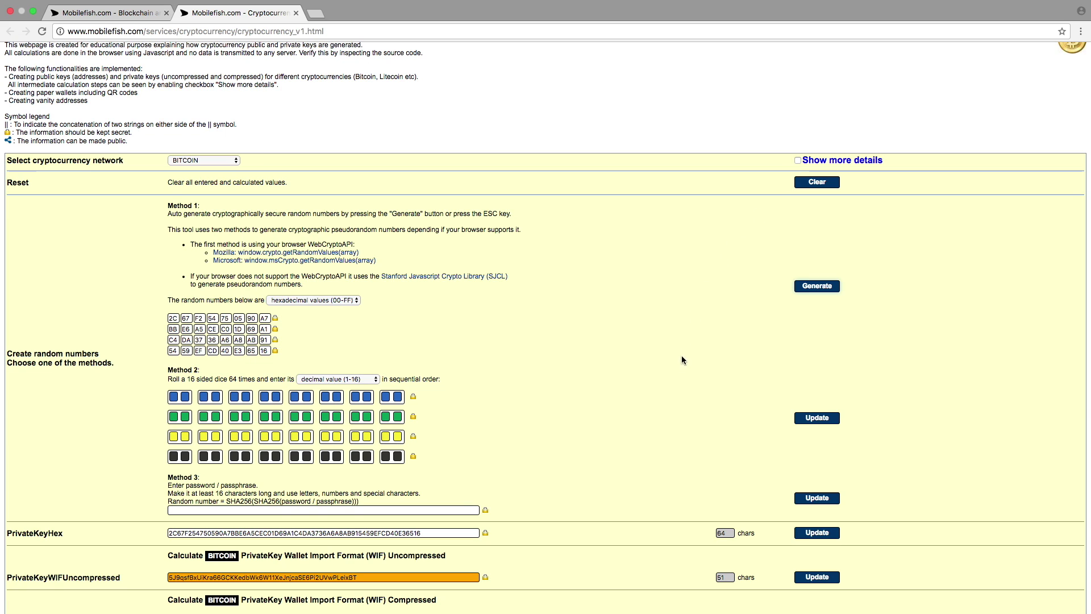
{"action": "scroll", "coordinate": [682, 352], "scroll_direction": "down", "scroll_amount": 5}
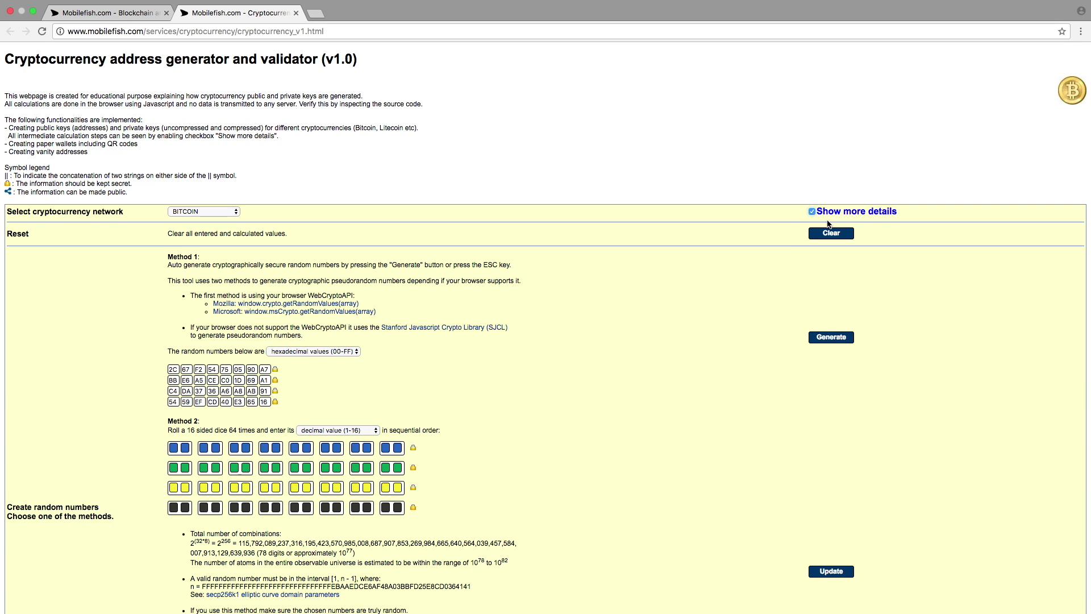
- Keep BITCOIN as the network, re-enable 'Show more details', and clear all values
{"action": "scroll", "coordinate": [576, 410], "scroll_direction": "down", "scroll_amount": 12}
{"action": "scroll", "coordinate": [576, 408], "scroll_direction": "down", "scroll_amount": 5}
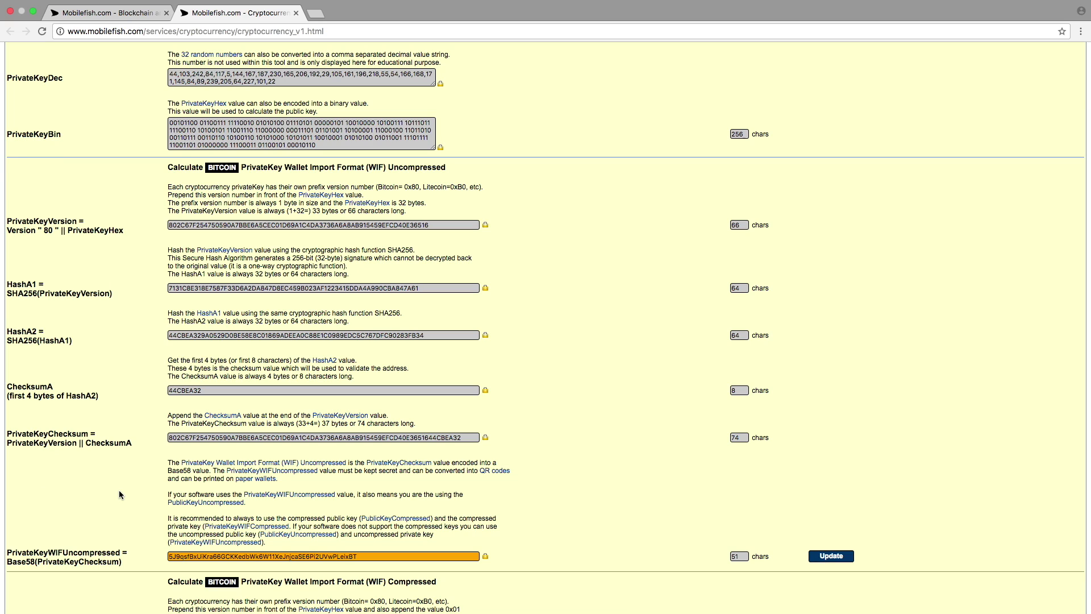
{"action": "scroll", "coordinate": [120, 495], "scroll_direction": "up", "scroll_amount": 20}
{"action": "left_click", "coordinate": [188, 211]}
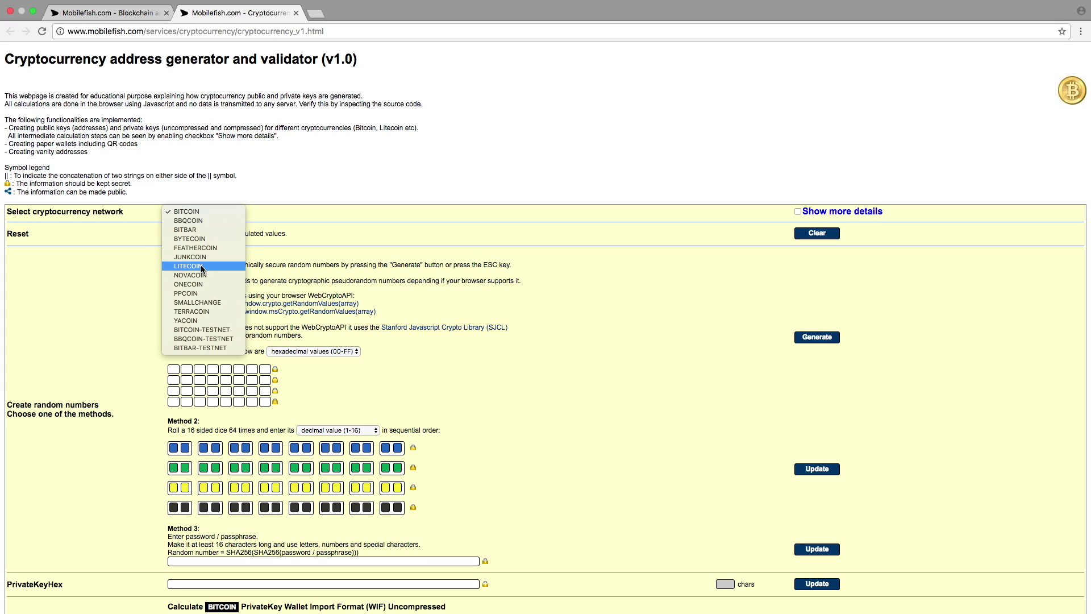
{"action": "left_click", "coordinate": [197, 210]}
{"action": "left_click", "coordinate": [843, 215]}
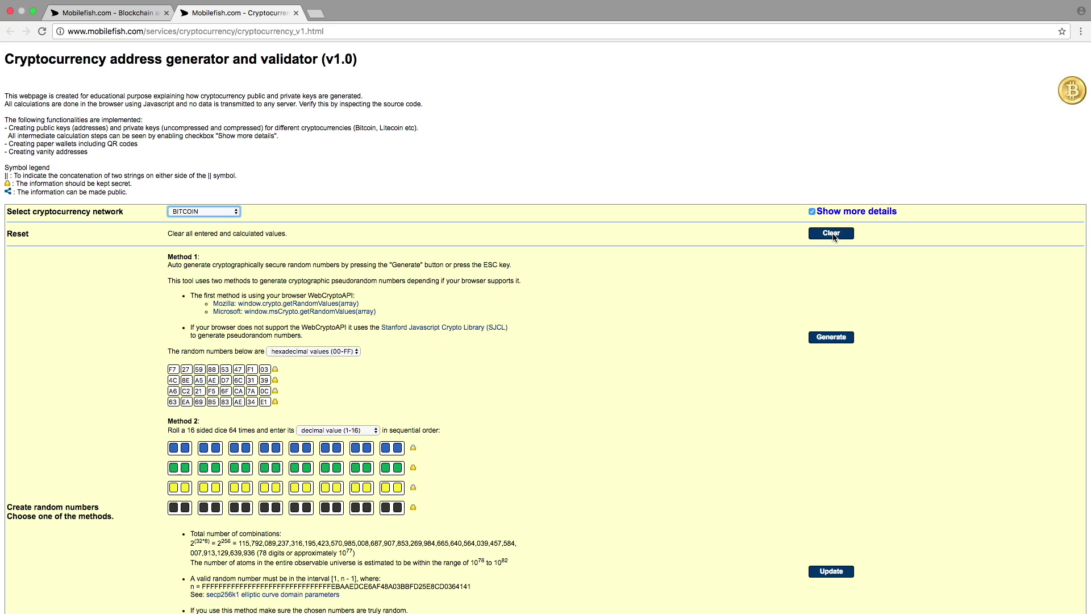
{"action": "left_click", "coordinate": [832, 234]}
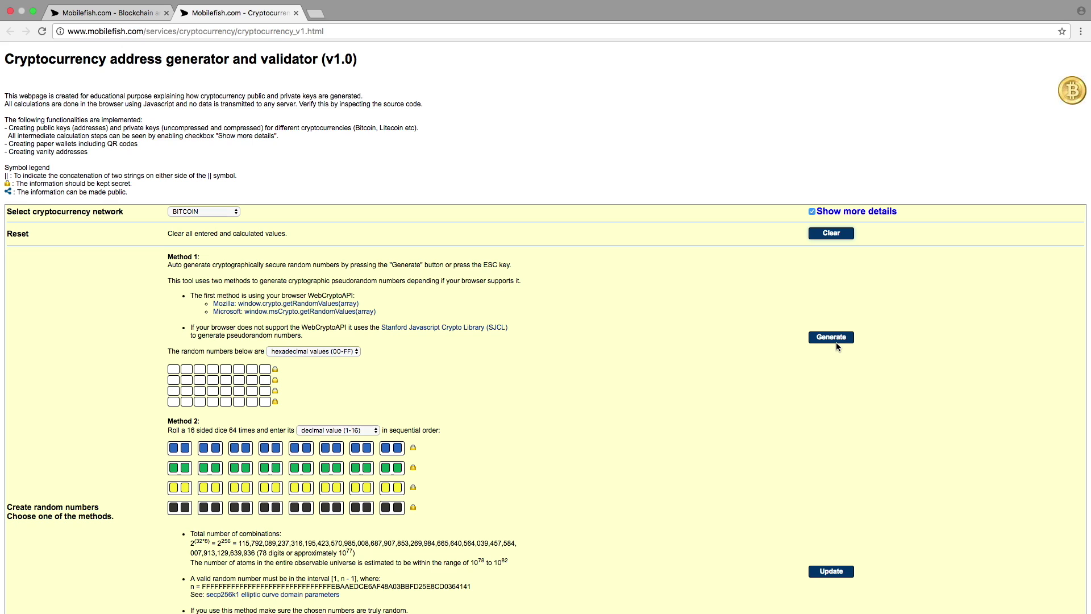
- Scroll down through Method 2, Method 3 and the PrivateKey formats sections, all still empty
{"action": "scroll", "coordinate": [836, 342], "scroll_direction": "down", "scroll_amount": 5}
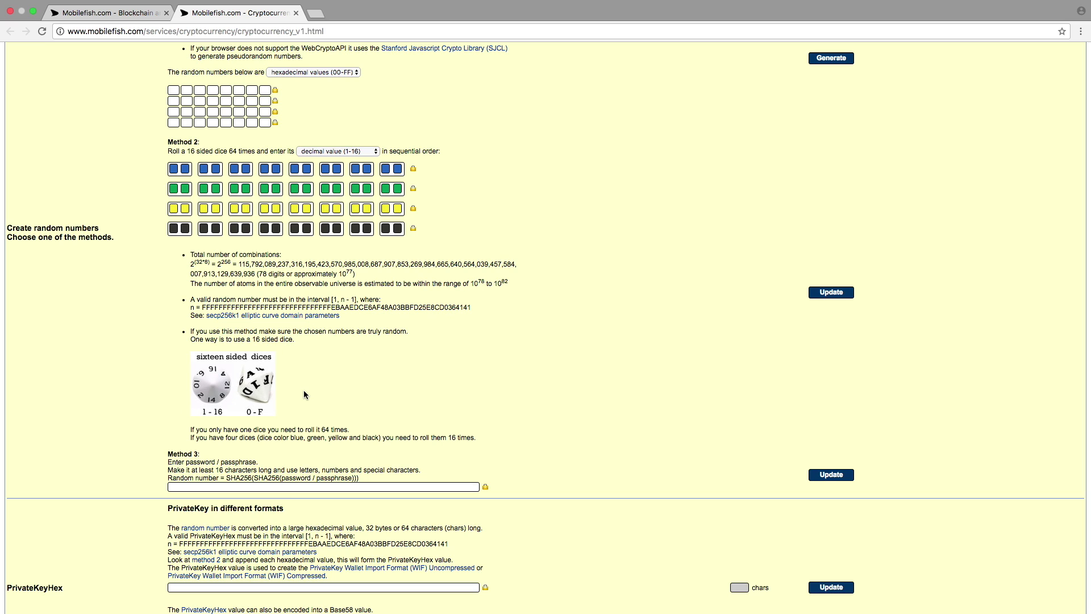
{"action": "scroll", "coordinate": [306, 390], "scroll_direction": "down", "scroll_amount": 5}
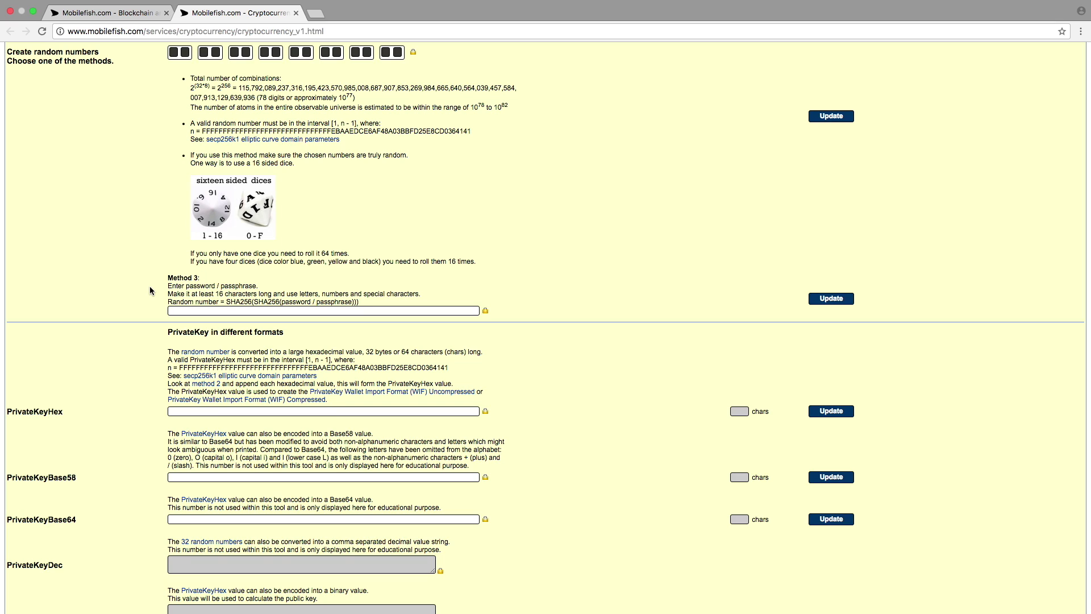
{"action": "scroll", "coordinate": [239, 268], "scroll_direction": "down", "scroll_amount": 1}
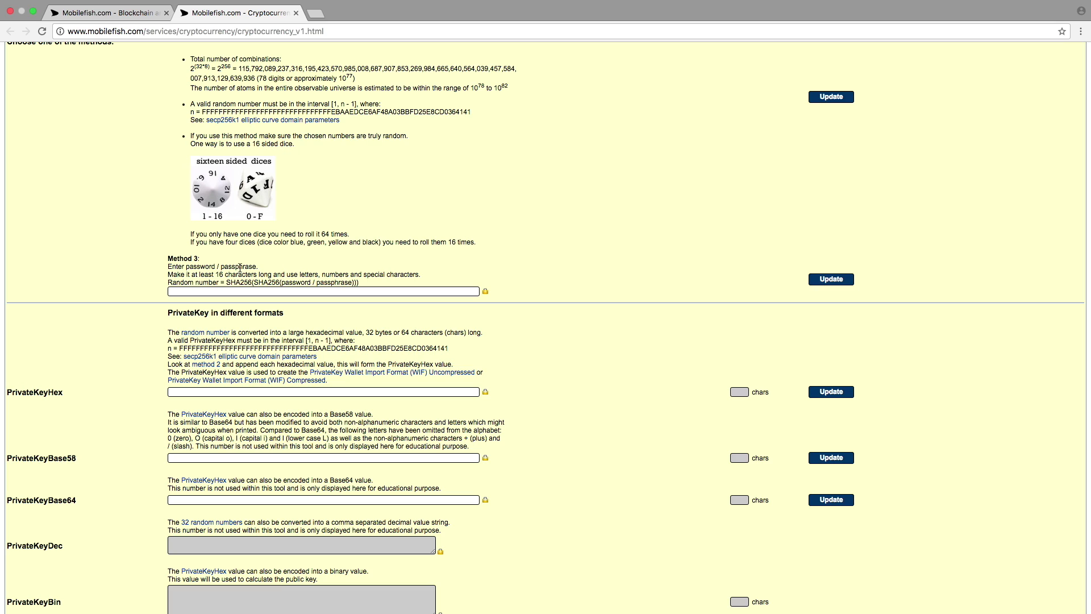
- Paste a passphrase into Method 3 to fill the PrivateKey Hex, Base58, Base64, Dec and Bin fields
{"action": "left_click", "coordinate": [200, 290]}
{"action": "key", "text": "super+v"}
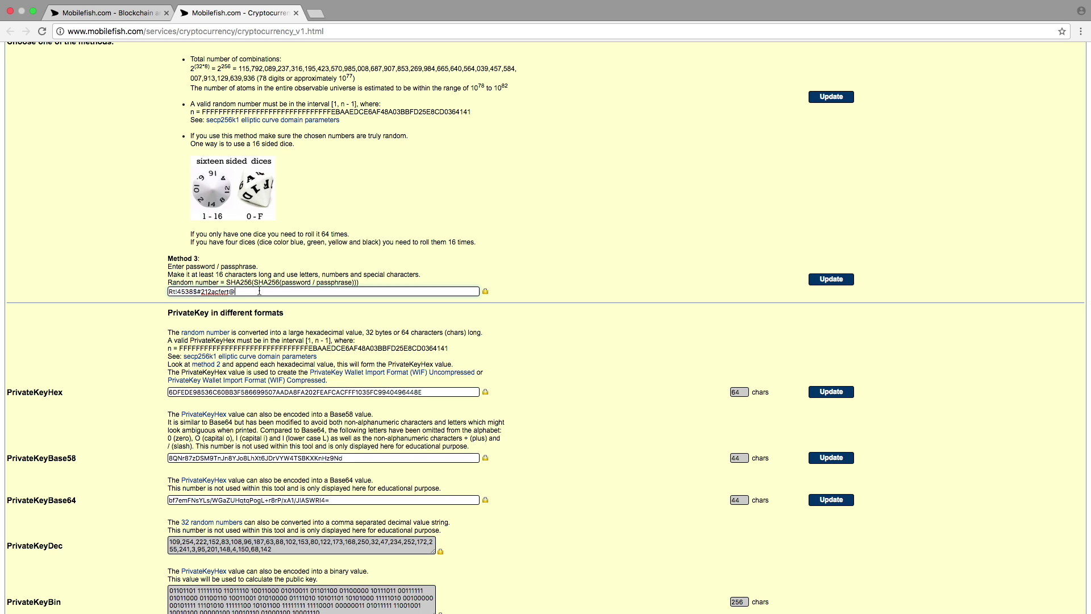
{"action": "type", "text": "4"}
{"action": "scroll", "coordinate": [68, 356], "scroll_direction": "down", "scroll_amount": 2}
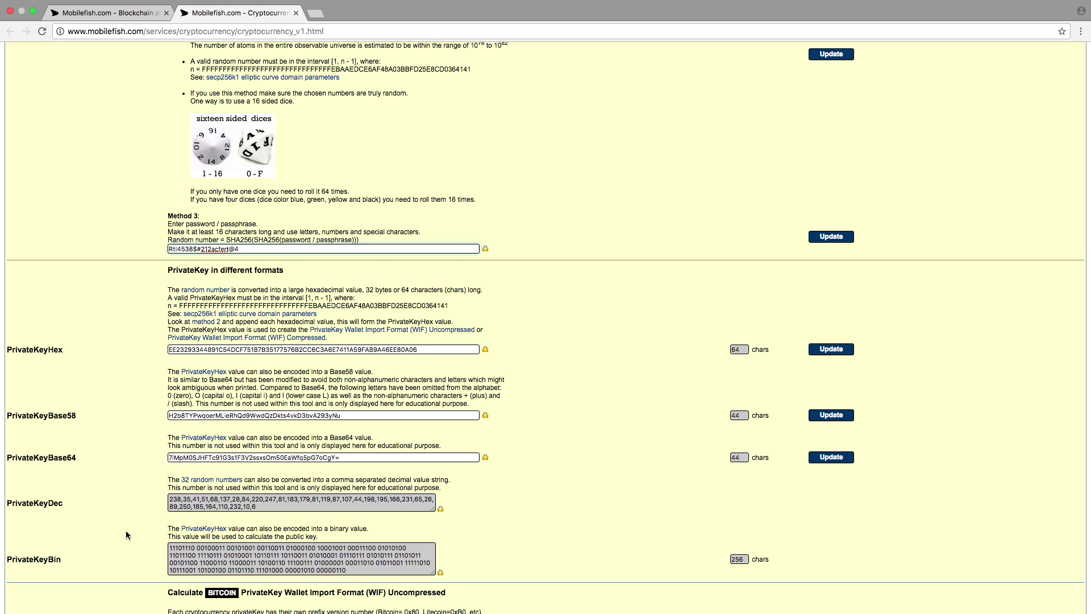
- Scroll back to the top to view the Method 1 grid starting EE 23 29 33
{"action": "scroll", "coordinate": [122, 539], "scroll_direction": "up", "scroll_amount": 3}
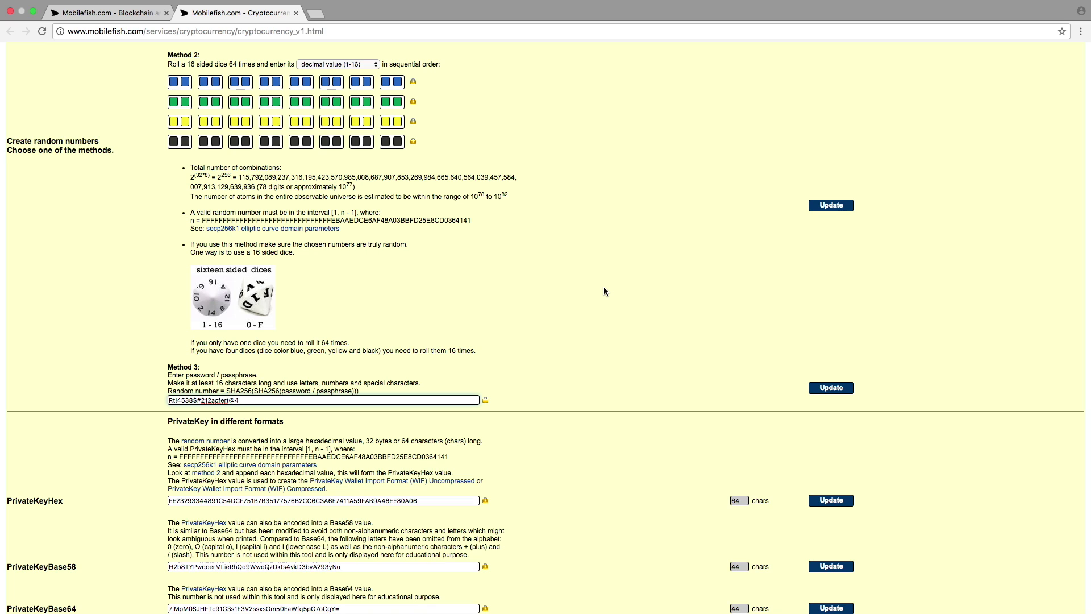
{"action": "scroll", "coordinate": [604, 288], "scroll_direction": "up", "scroll_amount": 6}
{"action": "scroll", "coordinate": [604, 288], "scroll_direction": "up", "scroll_amount": 2}
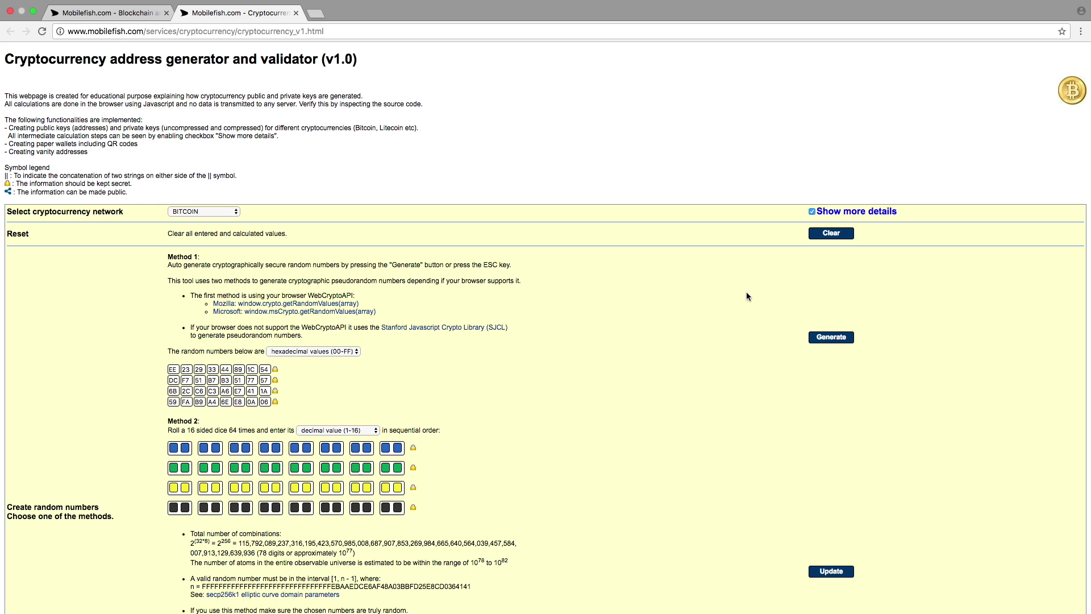
- Clear the passphrase-derived values and regenerate random Method 1 hex bytes several times
{"action": "left_click", "coordinate": [828, 233]}
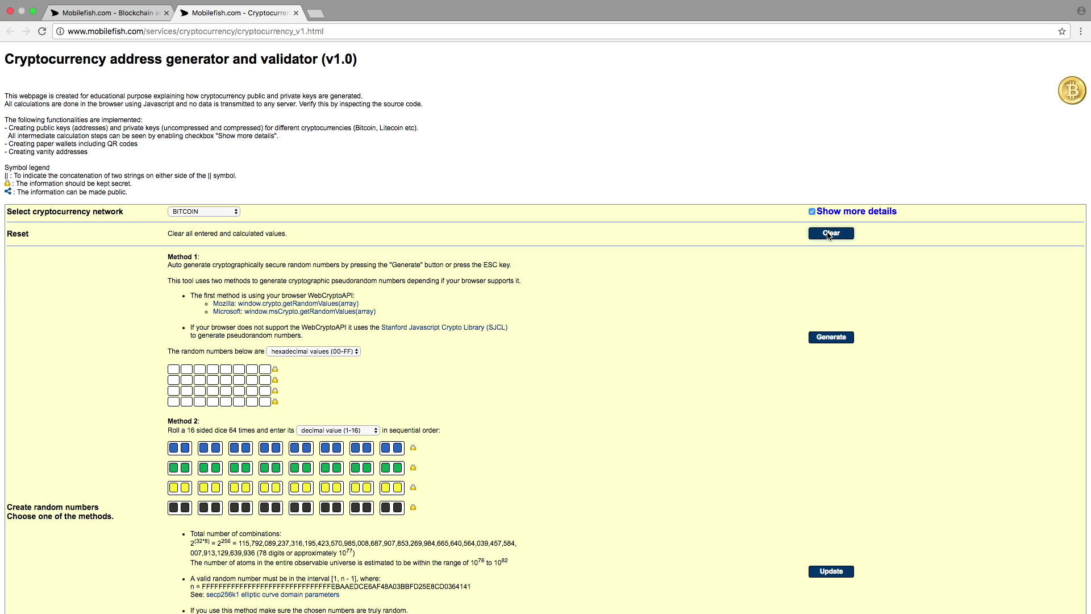
{"action": "left_click", "coordinate": [832, 338]}
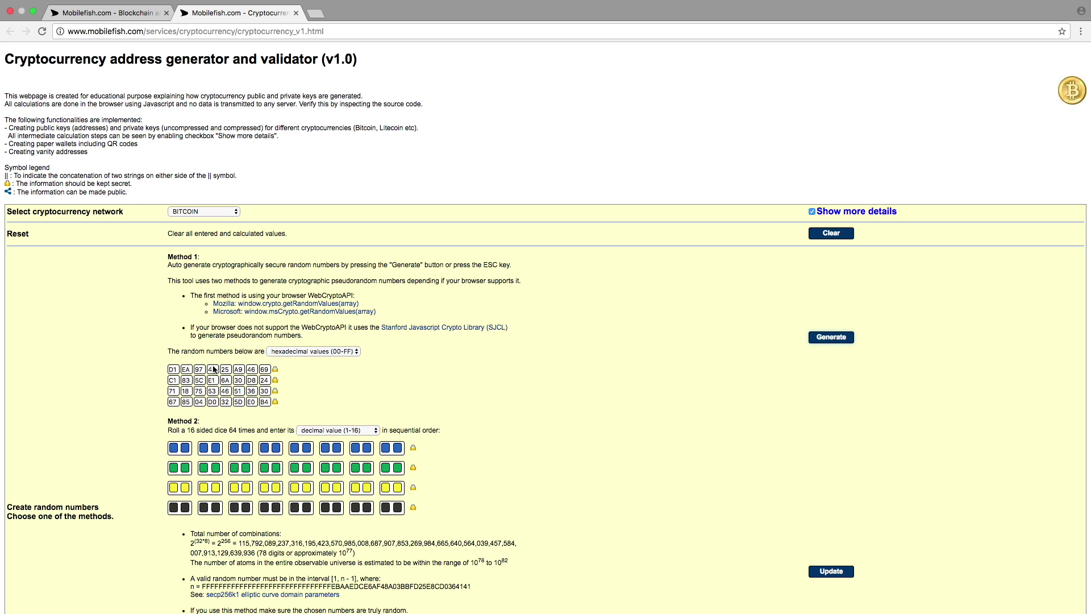
{"action": "left_click", "coordinate": [836, 339]}
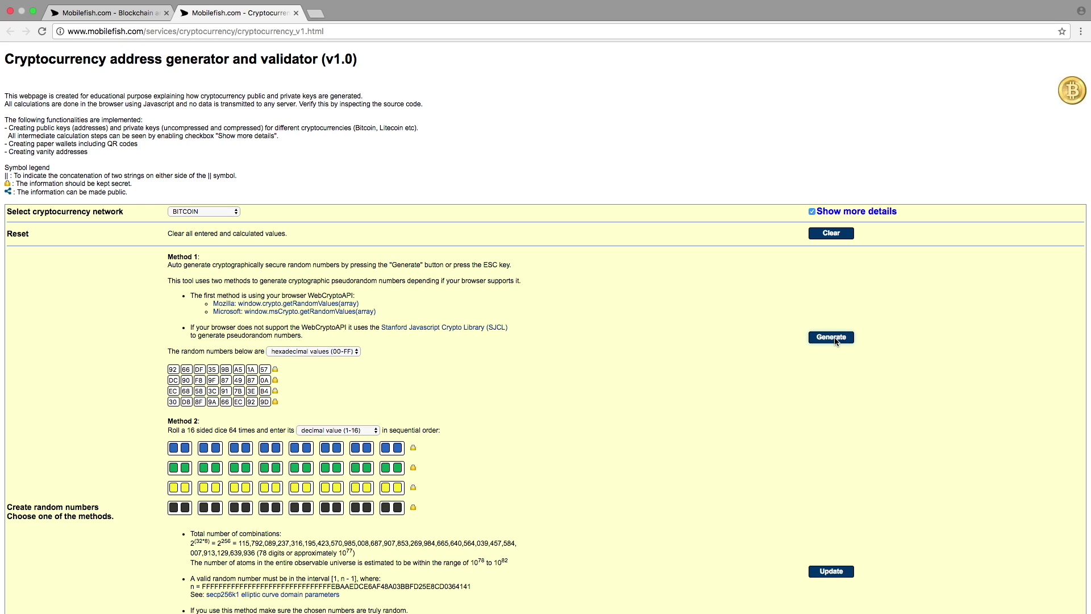
{"action": "left_click", "coordinate": [836, 340]}
{"action": "left_click", "coordinate": [835, 339]}
{"action": "left_click", "coordinate": [829, 340]}
{"action": "left_click", "coordinate": [829, 339]}
{"action": "left_click", "coordinate": [829, 339]}
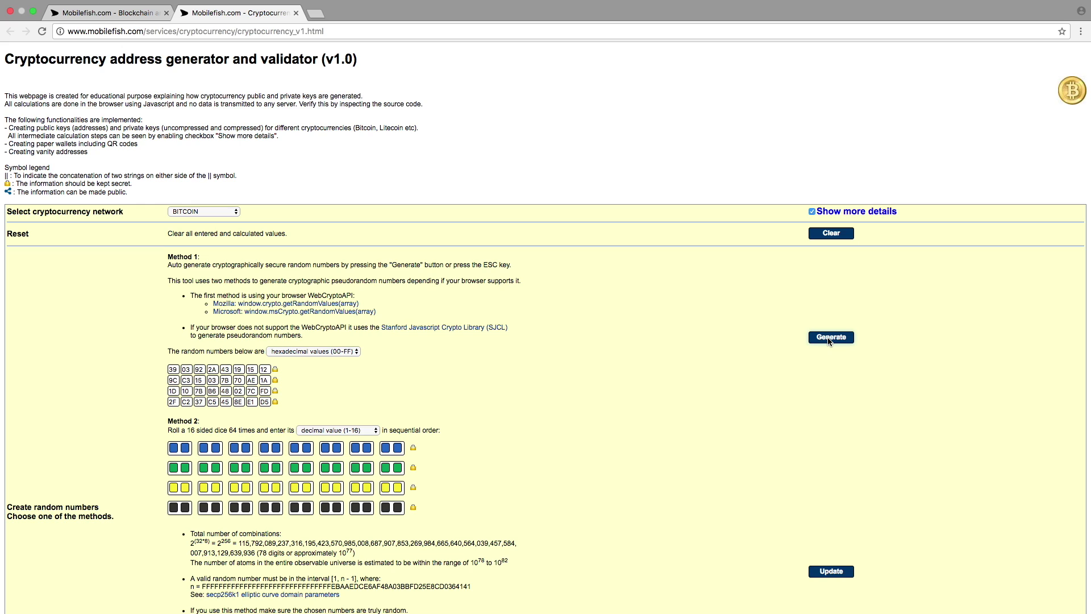
{"action": "left_click", "coordinate": [829, 340]}
{"action": "scroll", "coordinate": [175, 376], "scroll_direction": "down", "scroll_amount": 5}
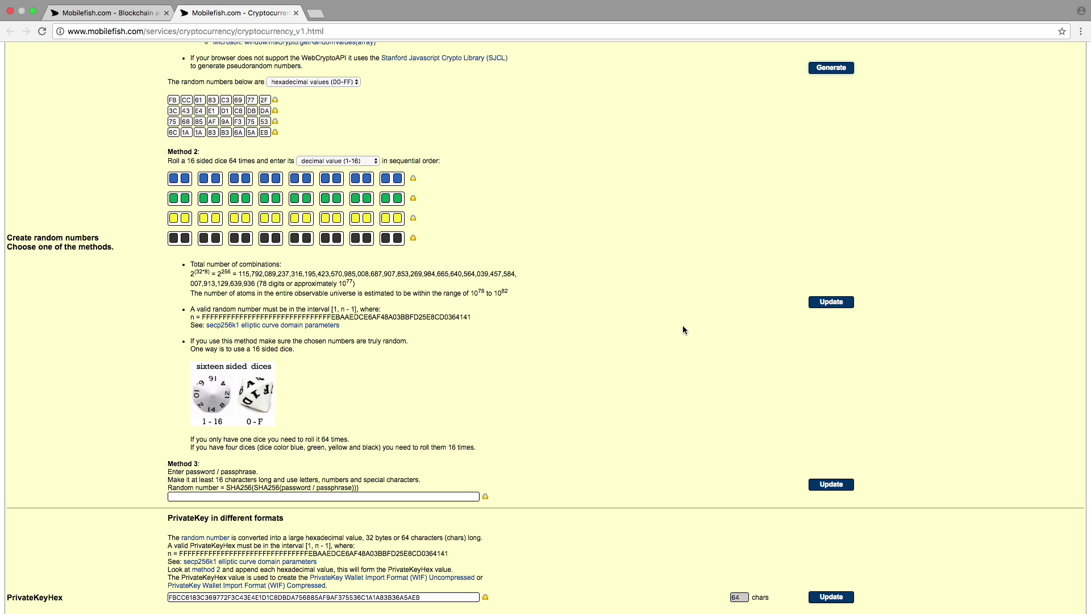
{"action": "scroll", "coordinate": [683, 325], "scroll_direction": "up", "scroll_amount": 5}
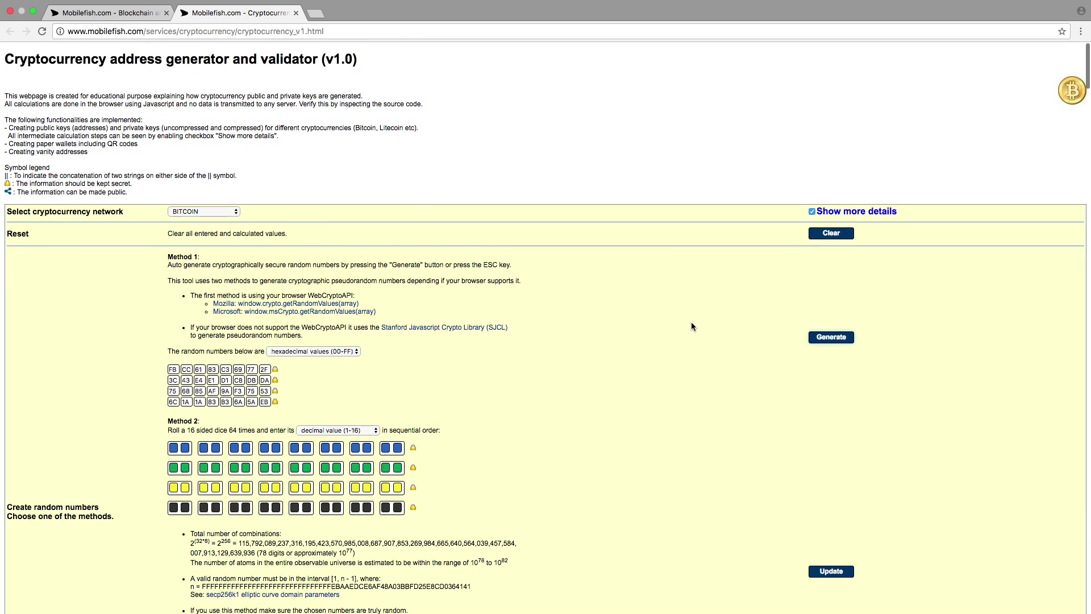
{"action": "left_click", "coordinate": [811, 211]}
- Generate several new key sets and scroll to the QR codes for both addresses and WIF keys
{"action": "scroll", "coordinate": [803, 100], "scroll_direction": "down", "scroll_amount": 5}
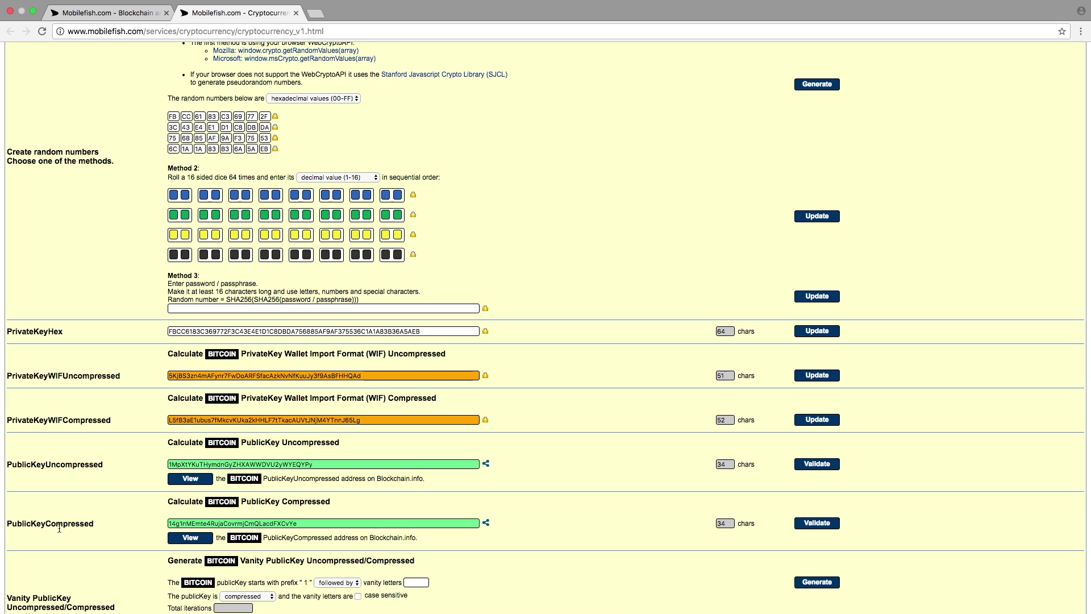
{"action": "left_click", "coordinate": [820, 86]}
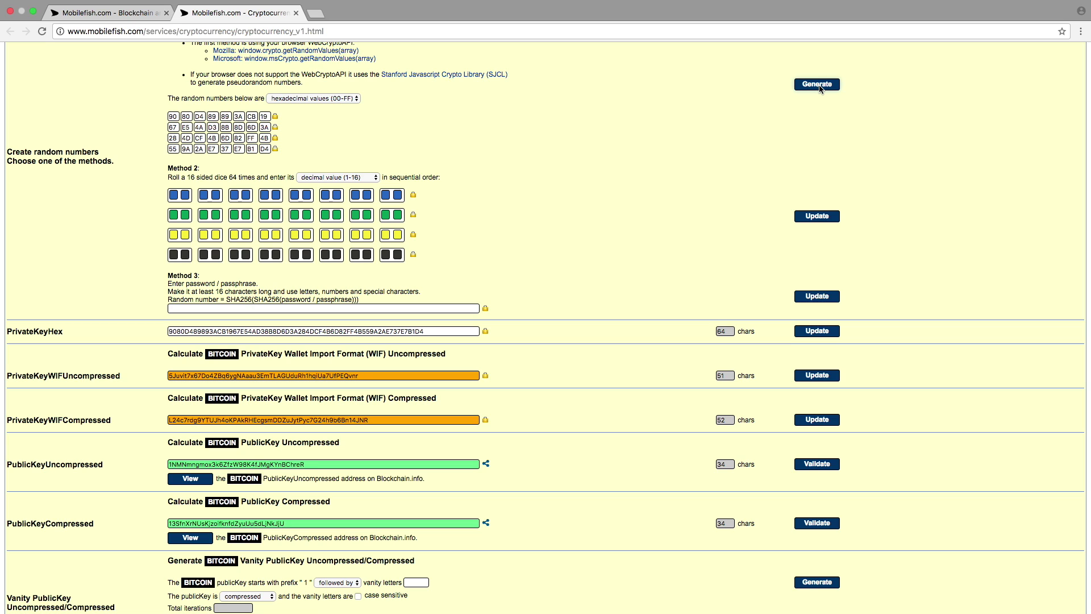
{"action": "left_click", "coordinate": [820, 88]}
{"action": "left_click", "coordinate": [820, 88]}
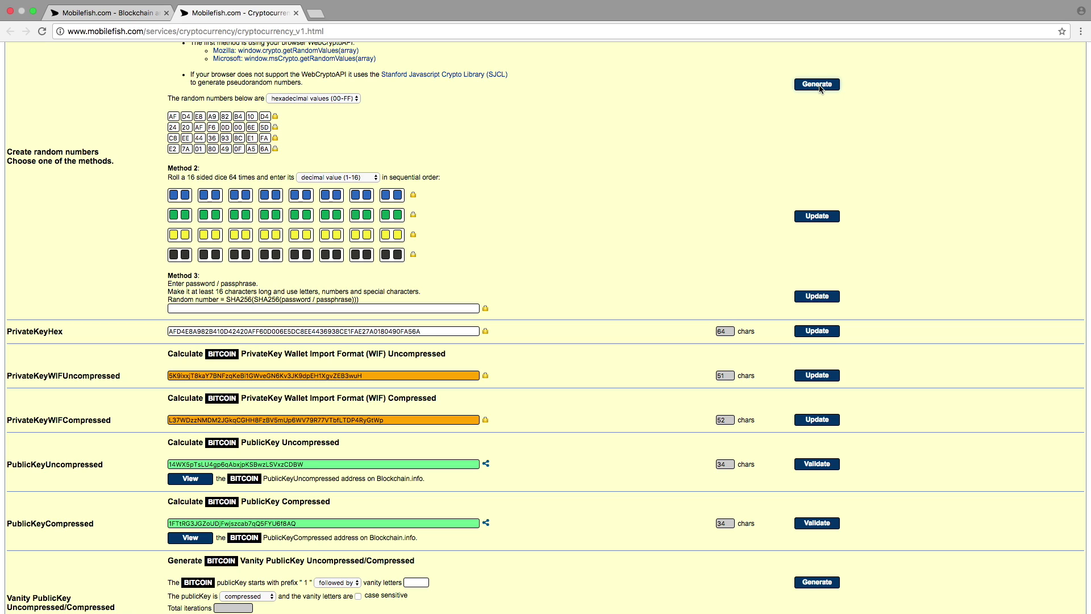
{"action": "left_click", "coordinate": [820, 88]}
{"action": "left_click", "coordinate": [820, 88]}
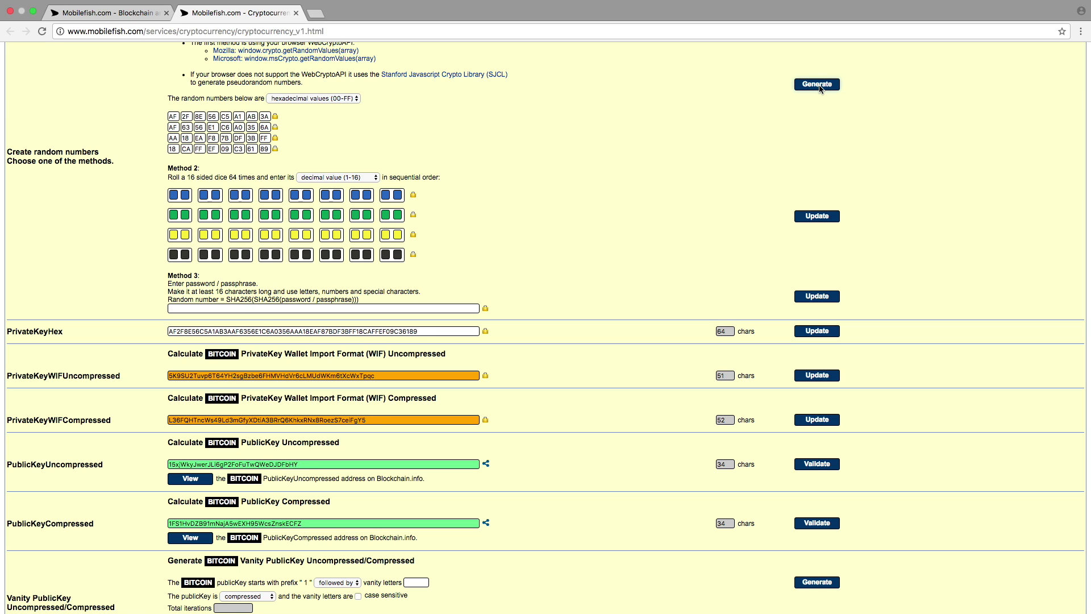
{"action": "scroll", "coordinate": [91, 211], "scroll_direction": "down", "scroll_amount": 7}
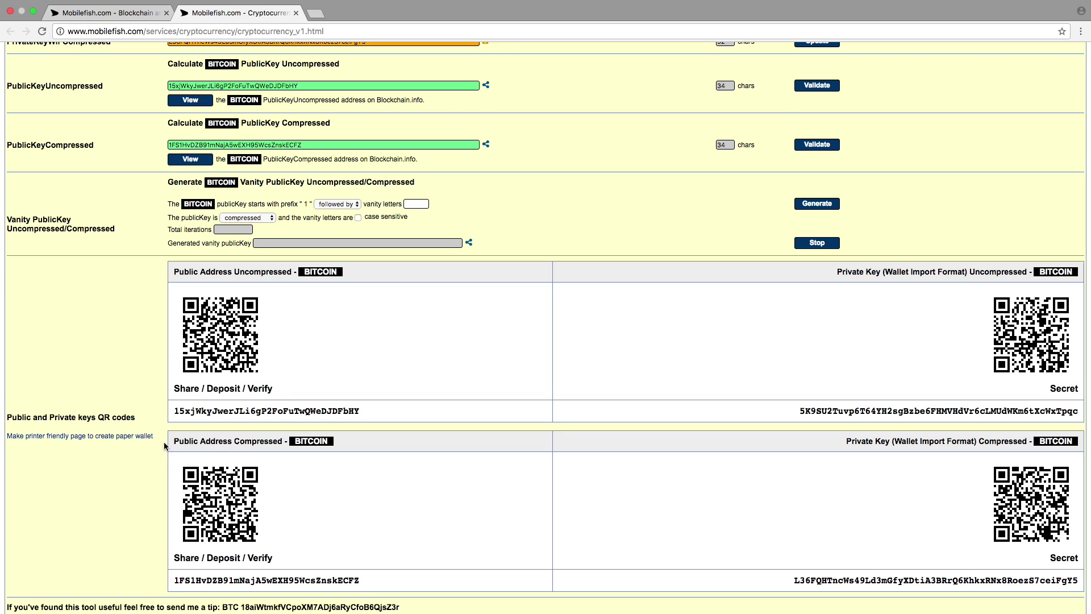
{"action": "scroll", "coordinate": [217, 373], "scroll_direction": "up", "scroll_amount": 8}
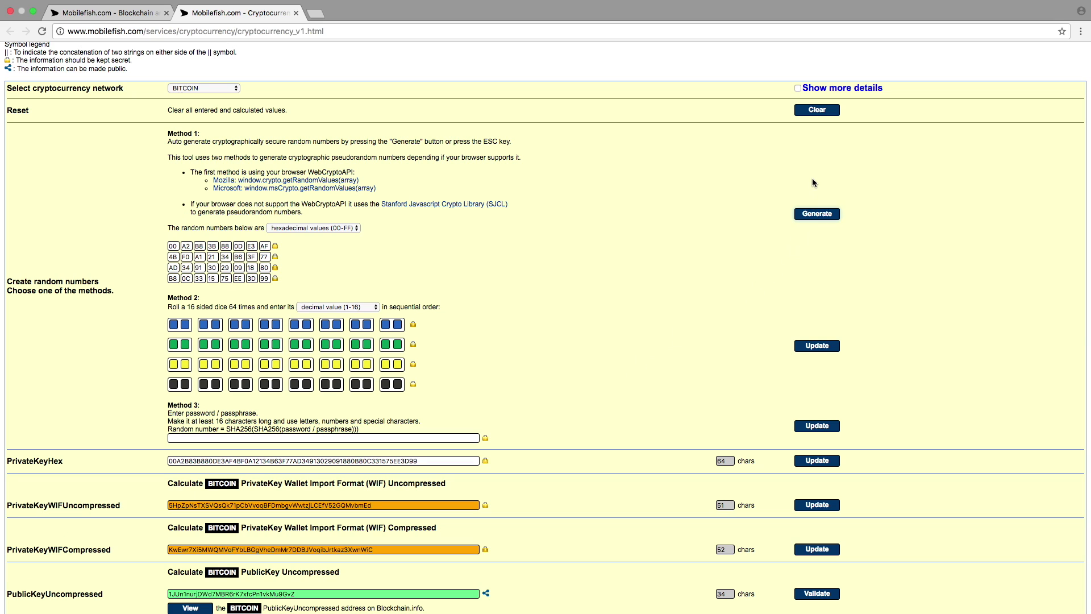
- Clear everything, paste a 64-character PrivateKeyHex, and re-enable the detailed calculation steps
{"action": "left_click", "coordinate": [817, 111]}
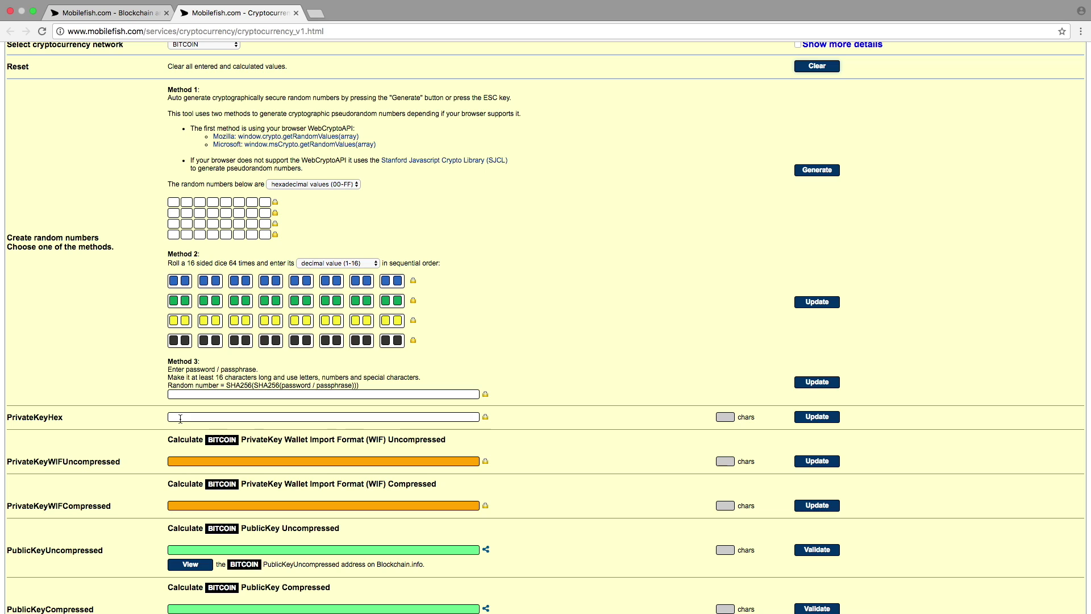
{"action": "left_click", "coordinate": [180, 419]}
{"action": "key", "text": "super+v"}
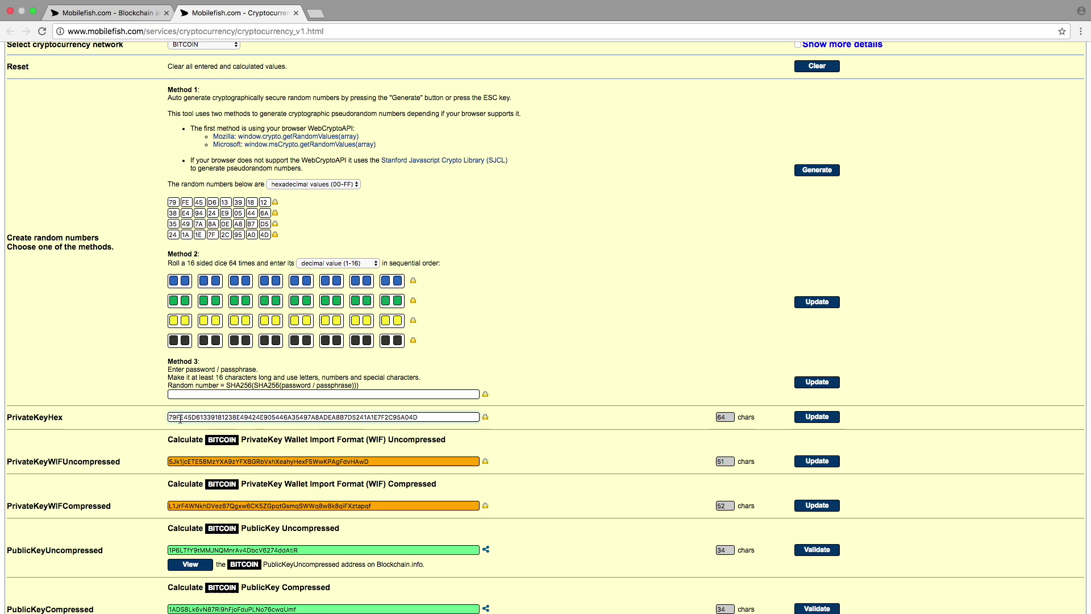
{"action": "scroll", "coordinate": [517, 342], "scroll_direction": "up", "scroll_amount": 2}
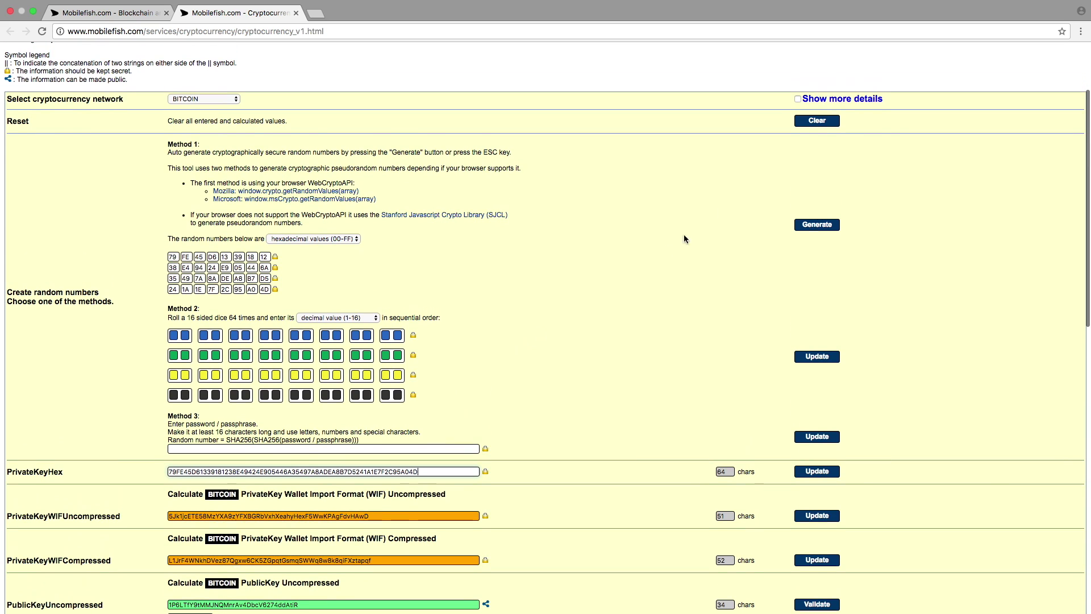
{"action": "left_click", "coordinate": [798, 99]}
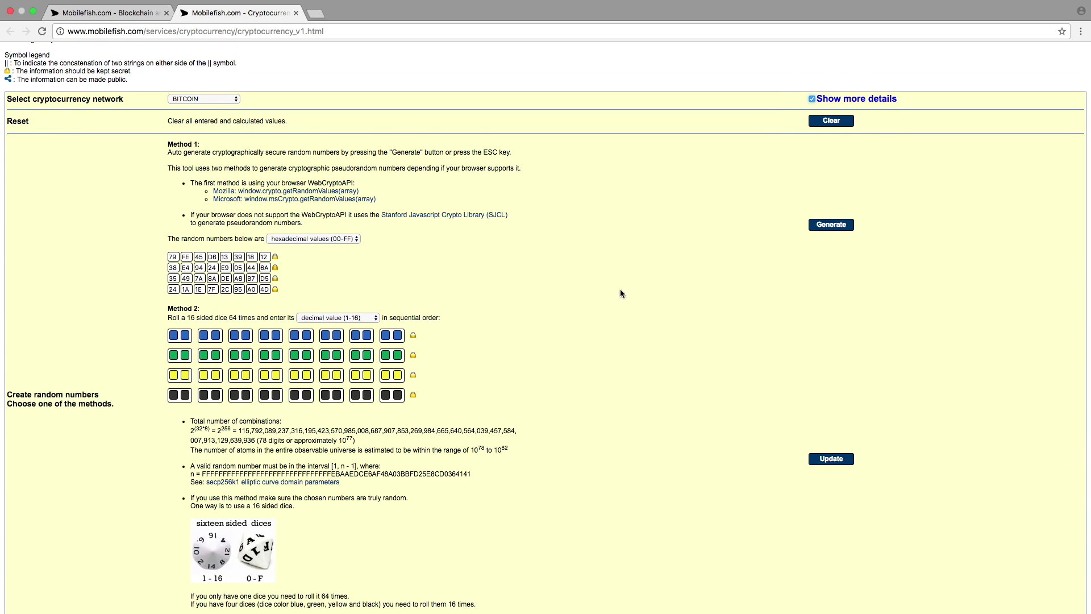
- Scroll through the key's Base58, Base64, decimal and binary forms to the PrivateKeyVersion and SHA256 WIF steps
{"action": "scroll", "coordinate": [521, 465], "scroll_direction": "down", "scroll_amount": 15}
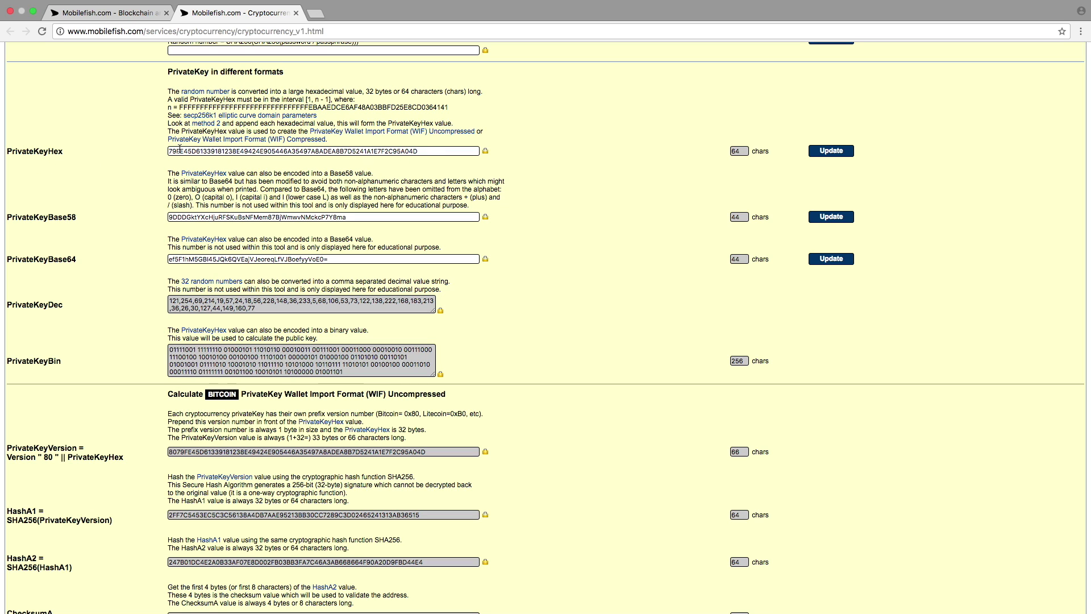
{"action": "scroll", "coordinate": [180, 149], "scroll_direction": "down", "scroll_amount": 4}
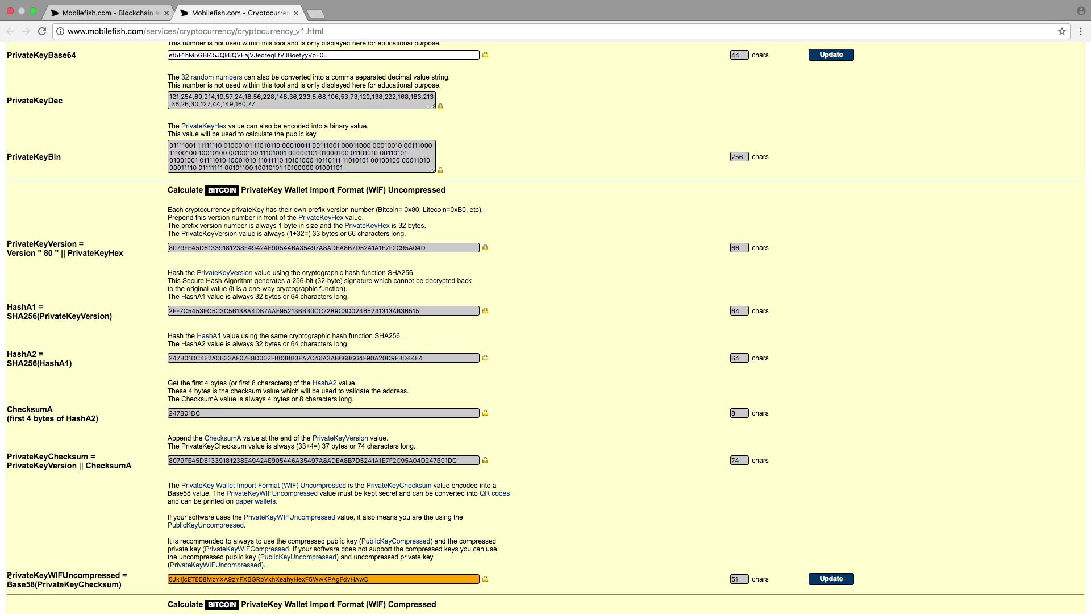